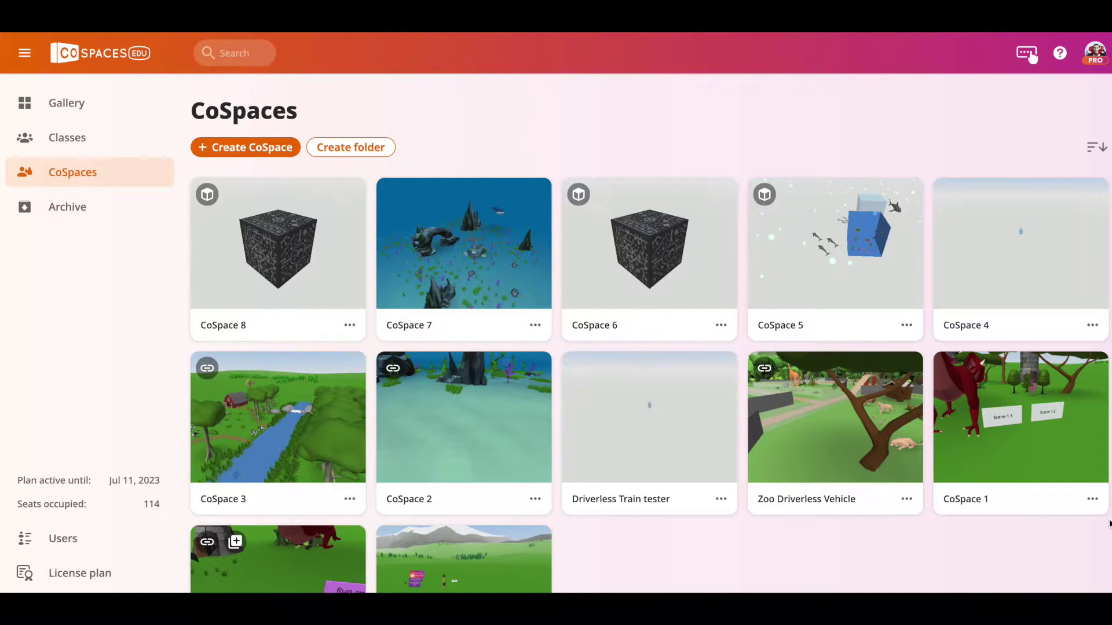
Create CoSpace 9 from the Empty scene 3D template and look around the empty scene
{"action": "scroll", "coordinate": [1072, 502], "scroll_direction": "down", "scroll_amount": 1}
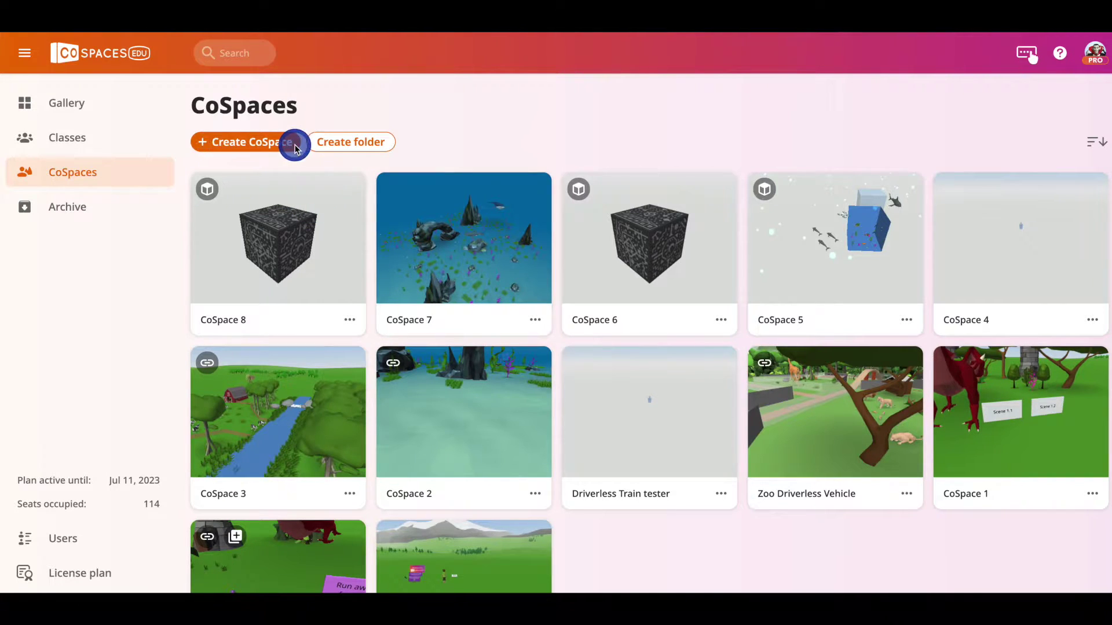
{"action": "left_click", "coordinate": [249, 144]}
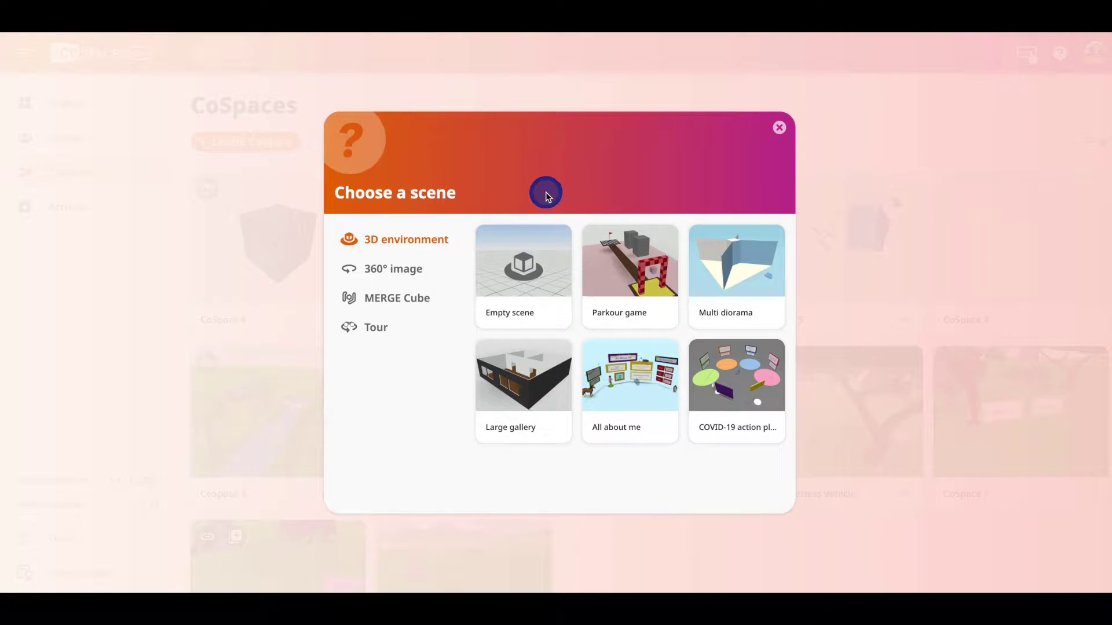
{"action": "left_click", "coordinate": [523, 272]}
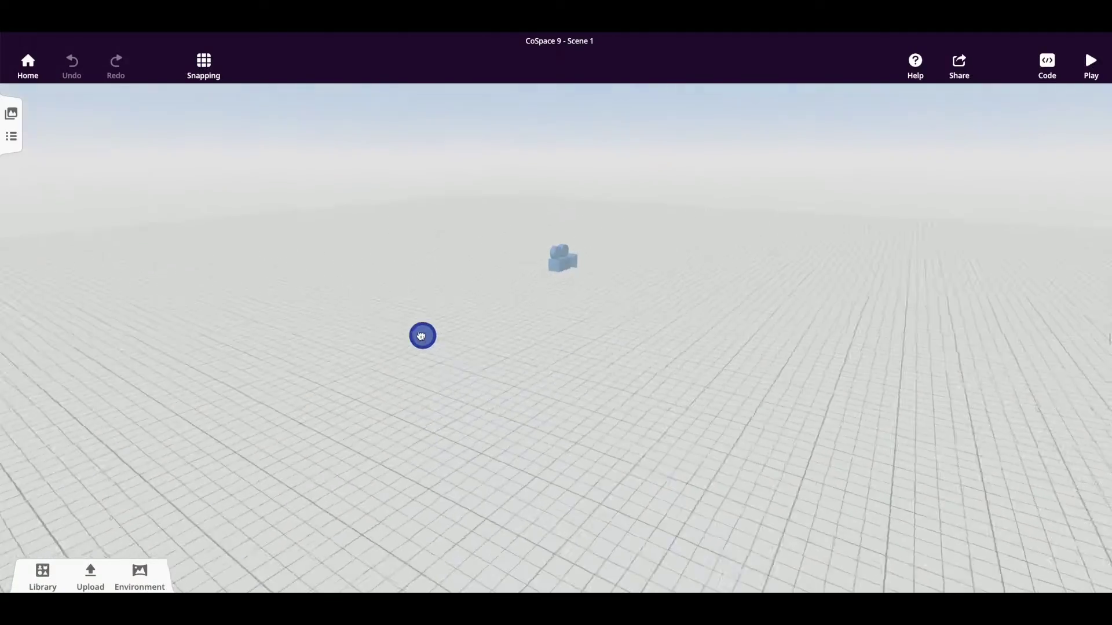
{"action": "left_click_drag", "start_coordinate": [340, 330], "coordinate": [714, 348]}
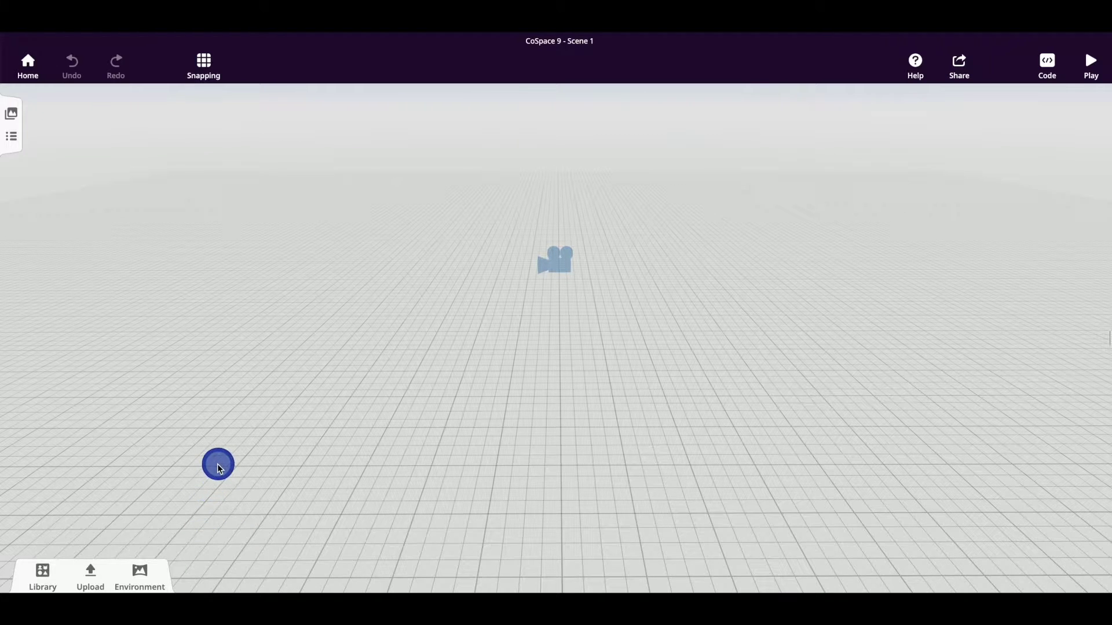
Switch the scene environment to the deep-blue underwater setting with its tiled seabed
{"action": "left_click", "coordinate": [141, 577]}
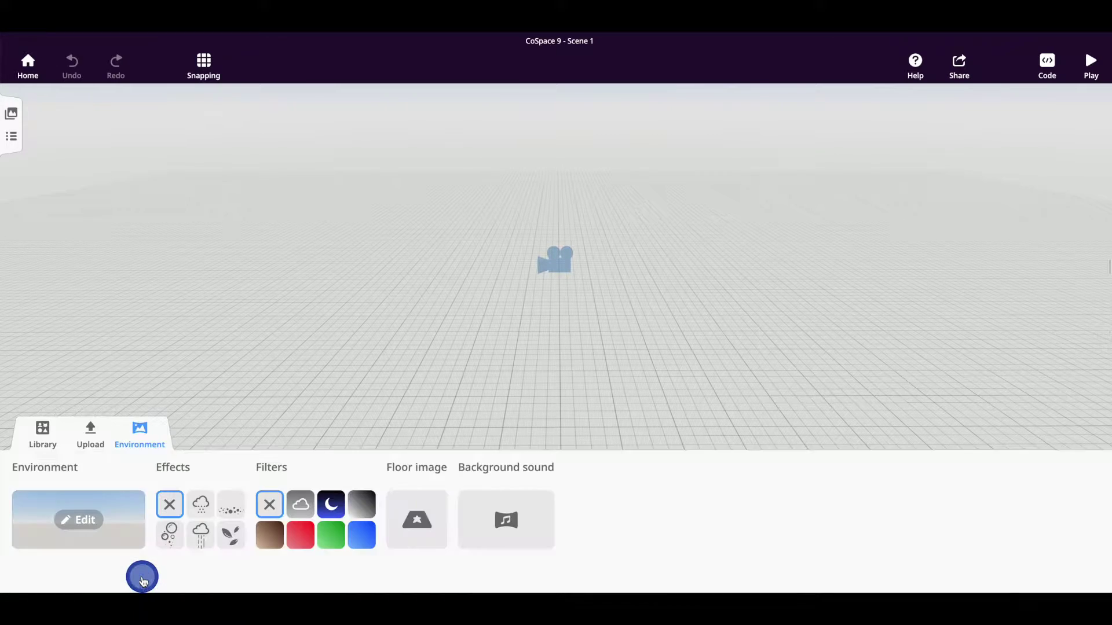
{"action": "left_click", "coordinate": [125, 522]}
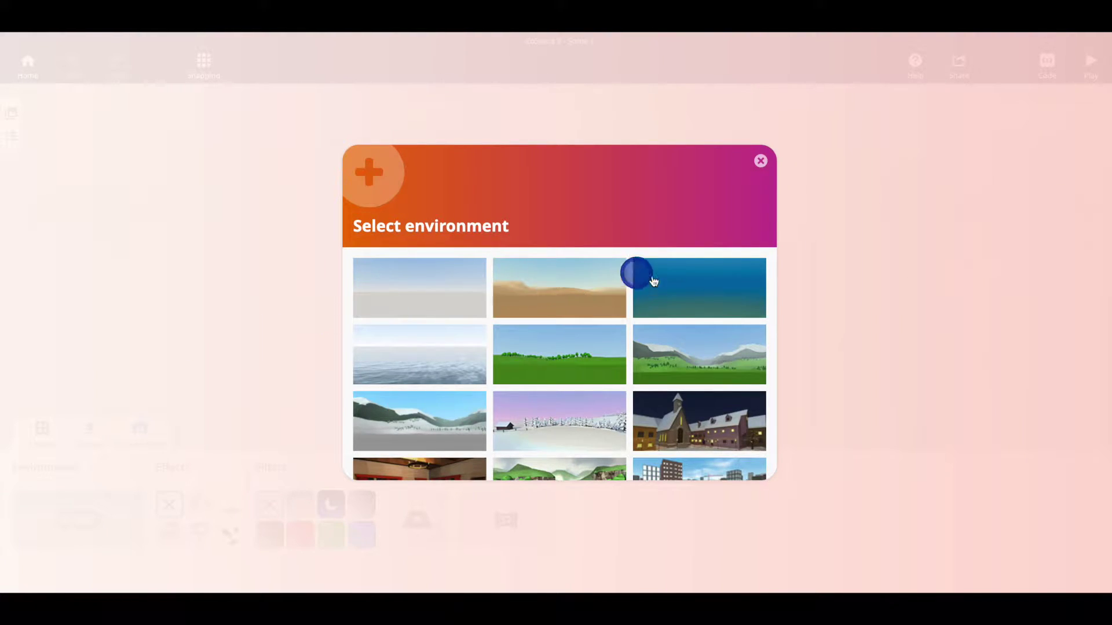
{"action": "left_click", "coordinate": [714, 287]}
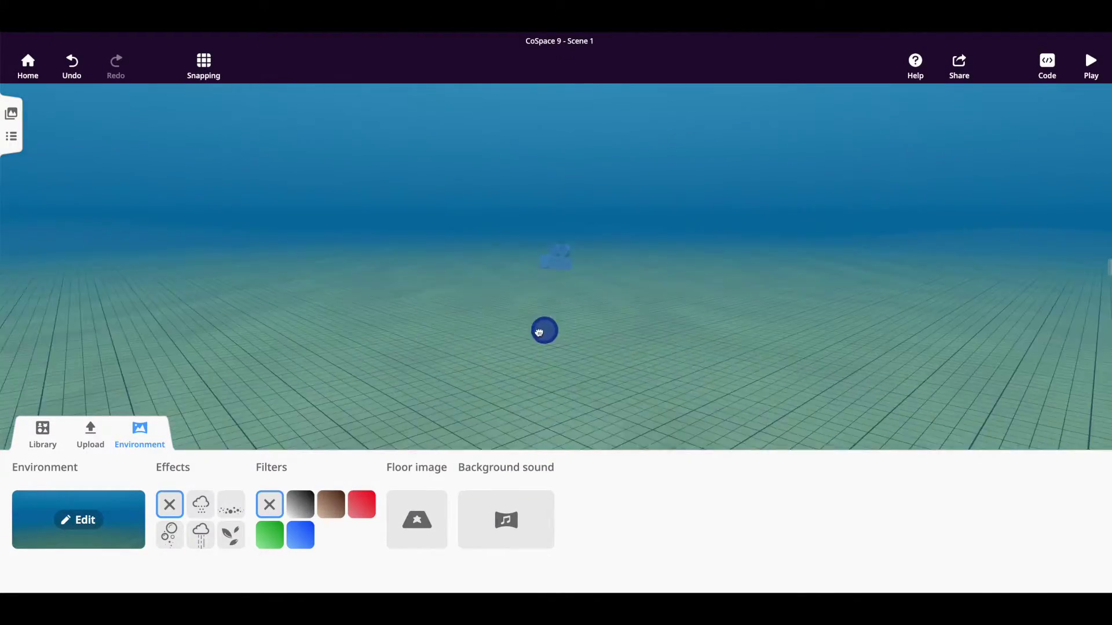
{"action": "left_click_drag", "start_coordinate": [538, 333], "coordinate": [521, 374]}
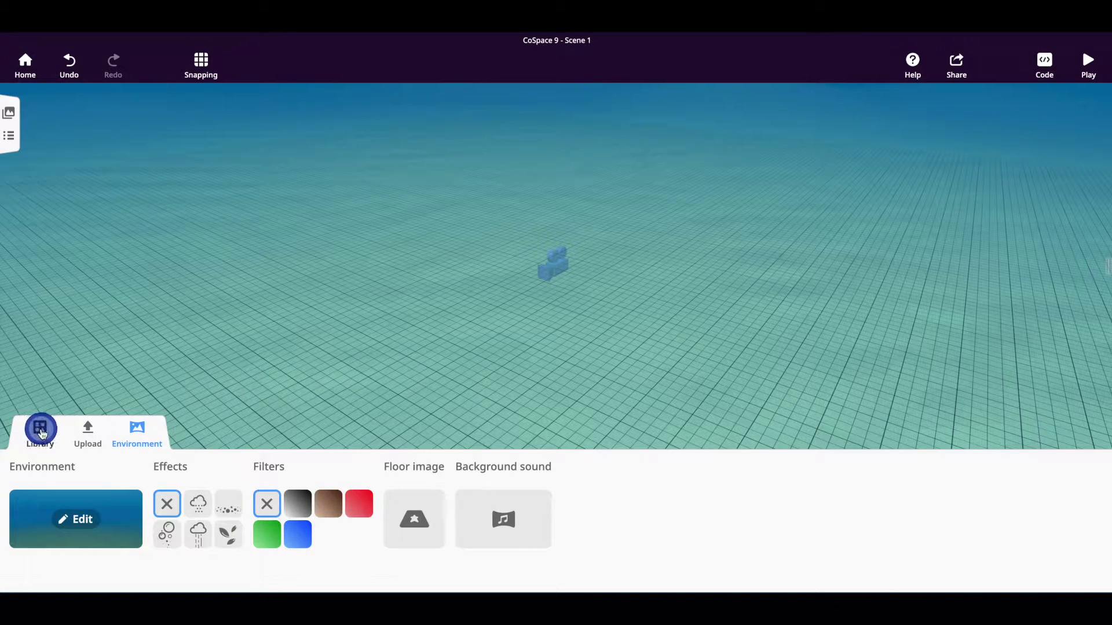
Add a grass patch and more Nature plants to the seabed from the Library
{"action": "left_click", "coordinate": [41, 431]}
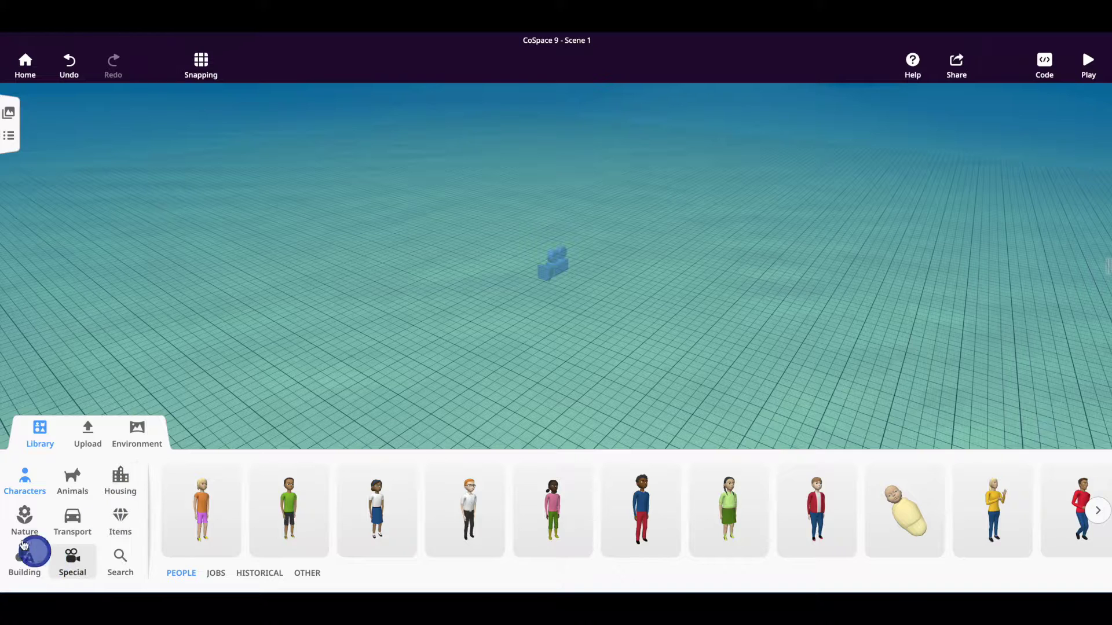
{"action": "left_click", "coordinate": [25, 512]}
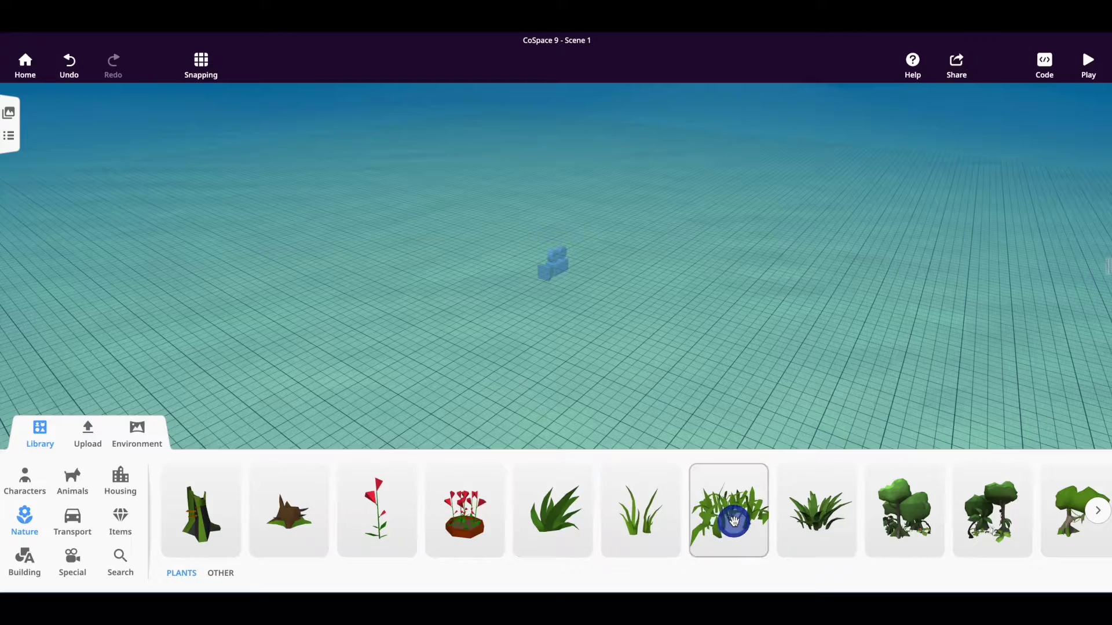
{"action": "left_click", "coordinate": [731, 520]}
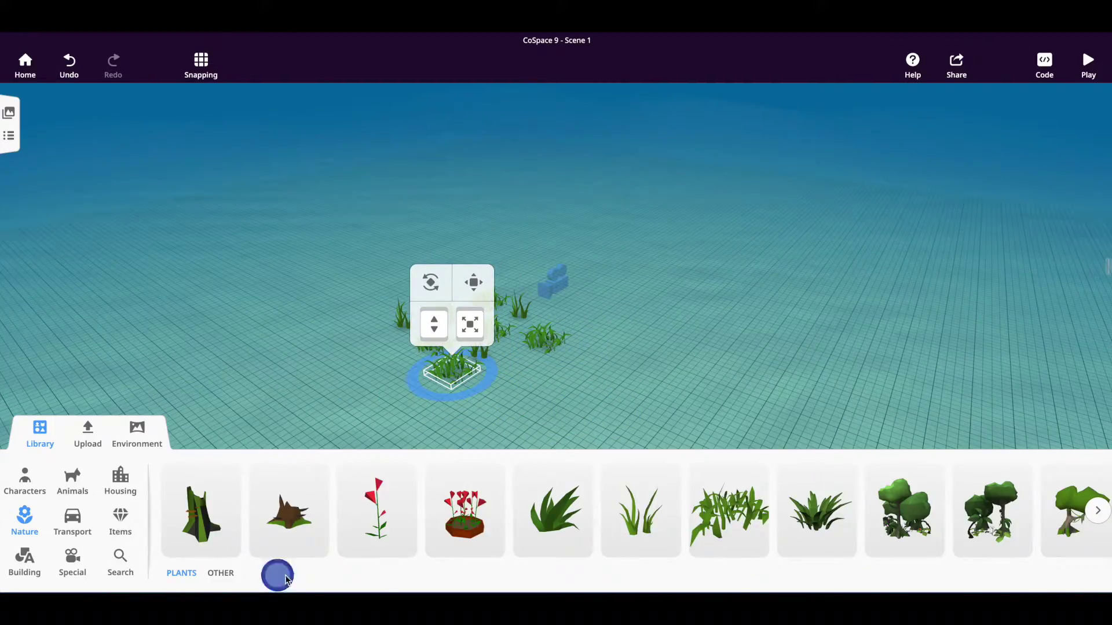
{"action": "left_click", "coordinate": [1098, 510]}
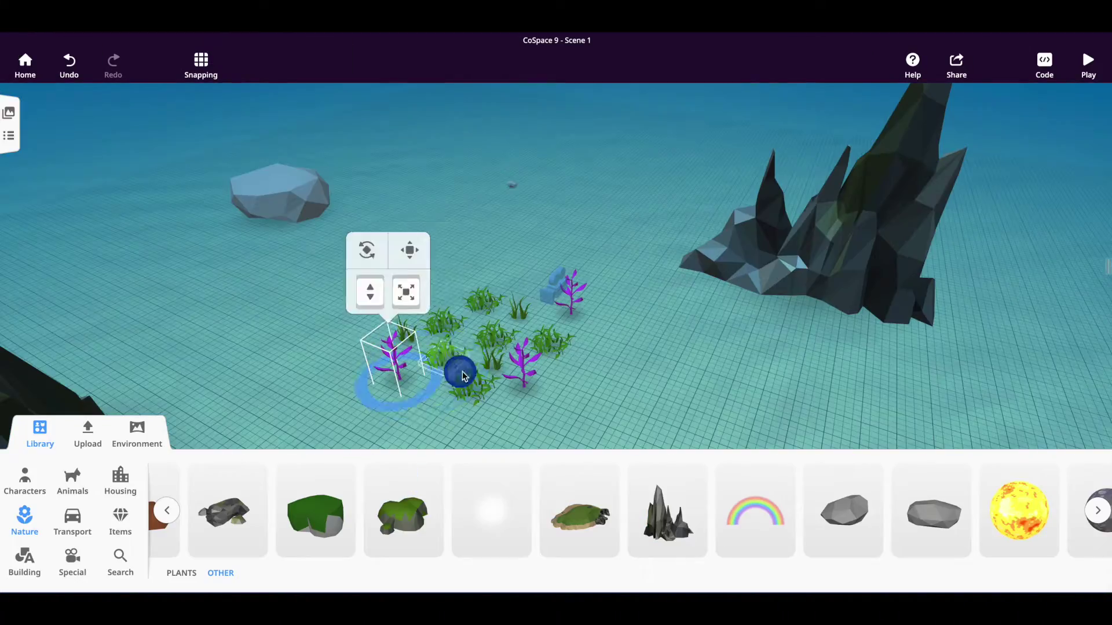
Move the grouped plants to a new spot on the seabed
{"action": "right_click", "coordinate": [568, 367]}
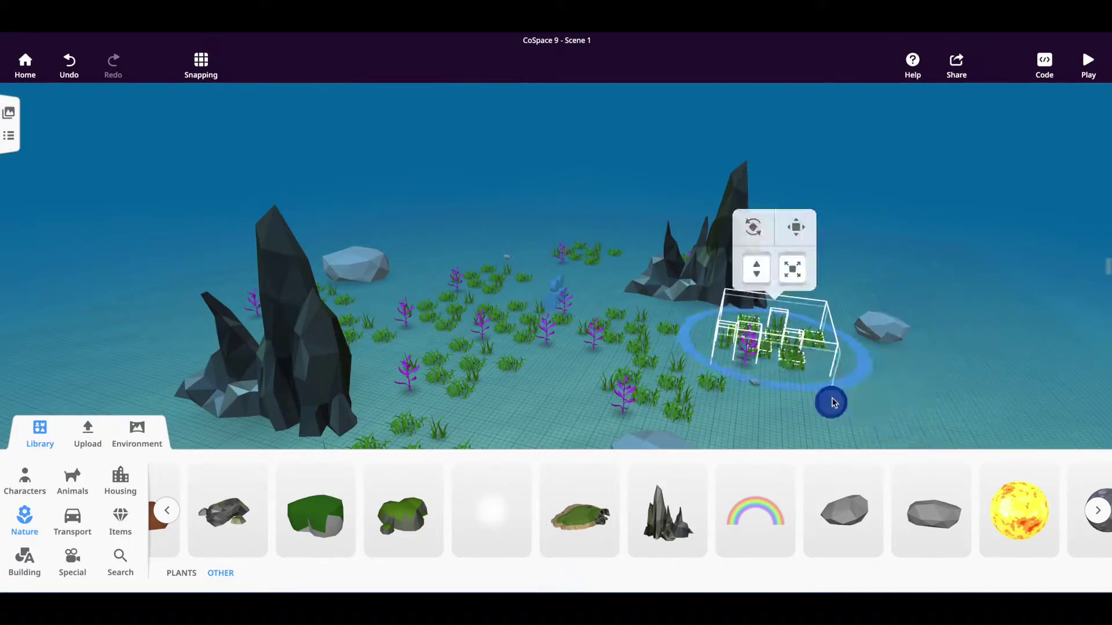
{"action": "left_click_drag", "start_coordinate": [832, 398], "coordinate": [434, 240]}
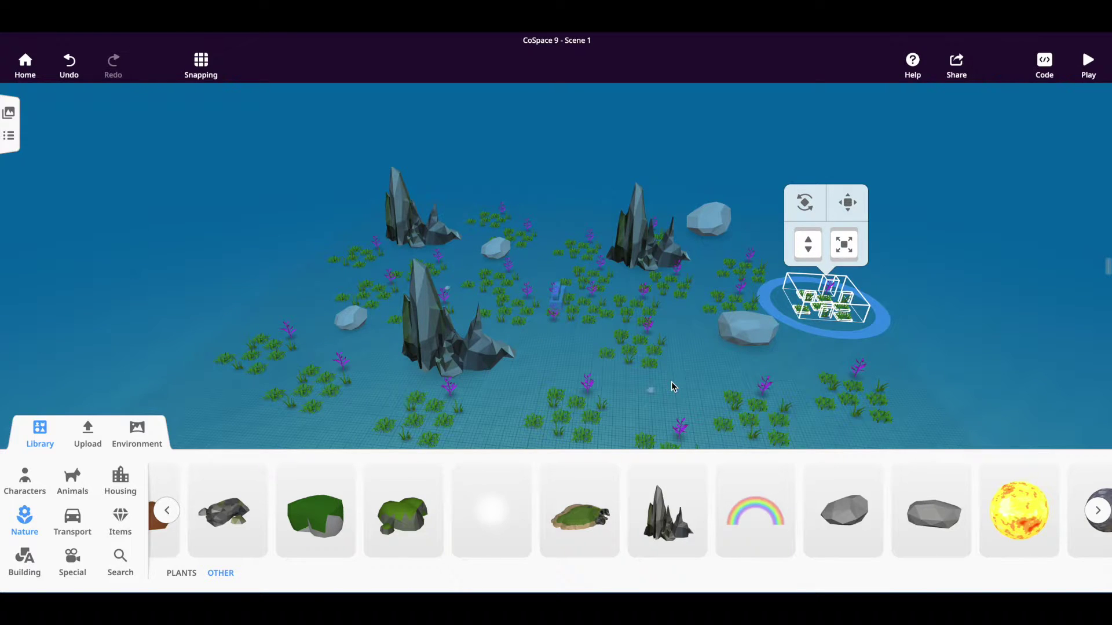
{"action": "left_click_drag", "start_coordinate": [683, 380], "coordinate": [762, 387]}
{"action": "left_click_drag", "start_coordinate": [614, 369], "coordinate": [685, 373]}
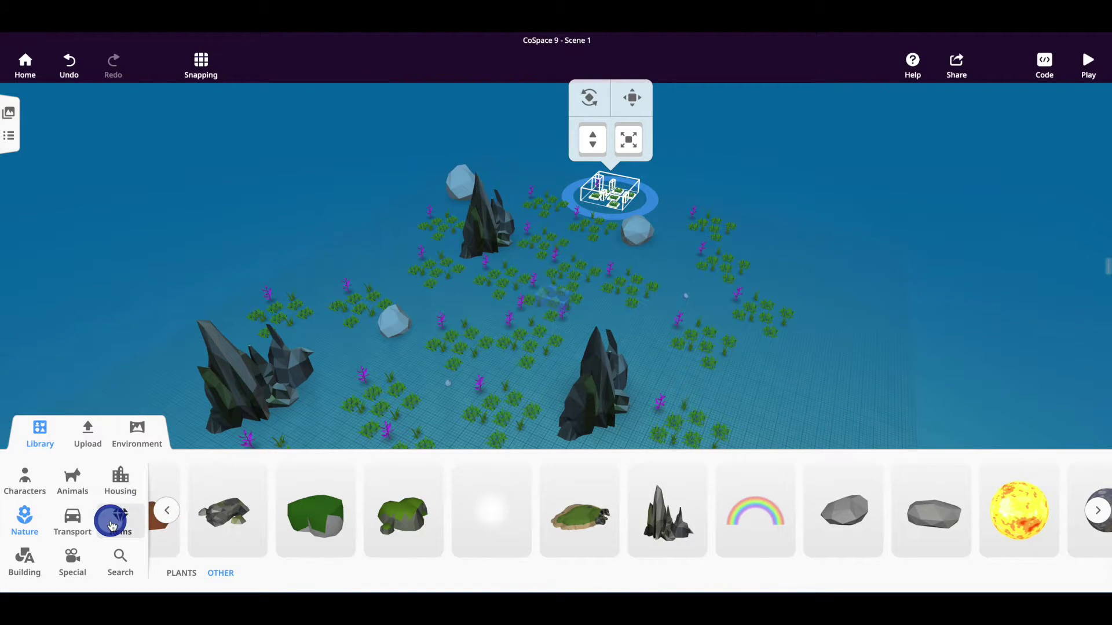
Place a Special circle path, enlarge it into a big ring, then raise and reposition it
{"action": "left_click", "coordinate": [73, 558]}
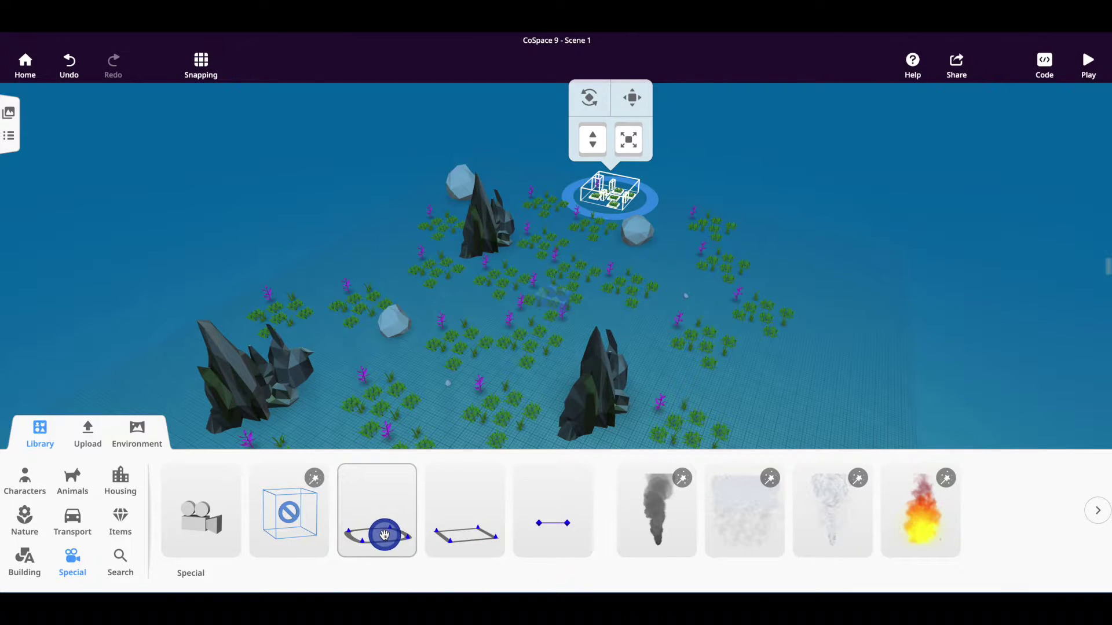
{"action": "left_click_drag", "start_coordinate": [393, 528], "coordinate": [475, 318]}
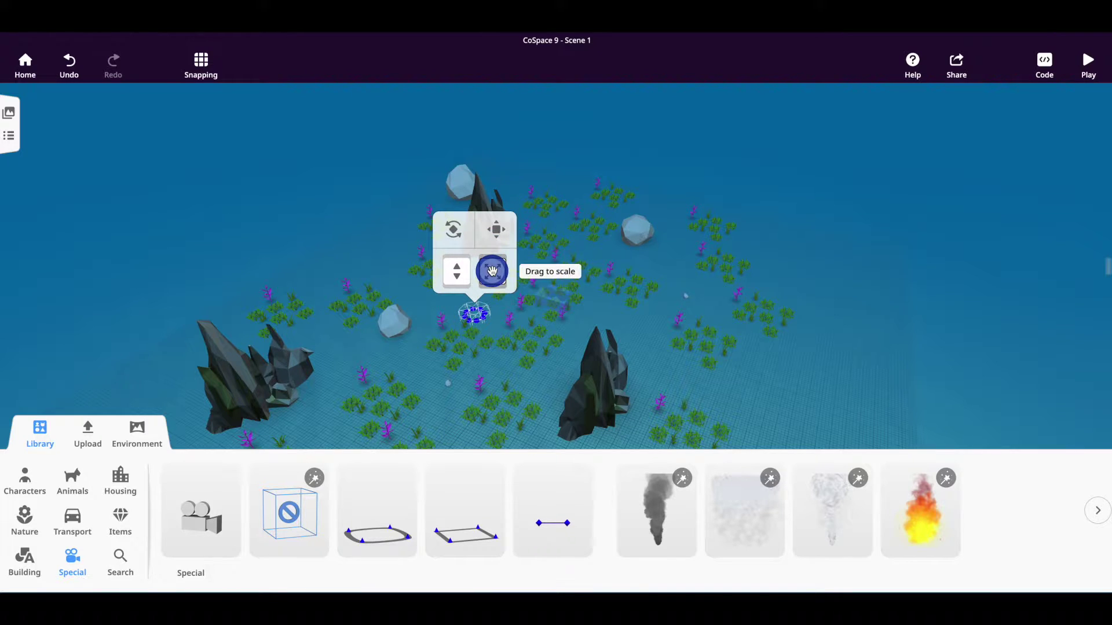
{"action": "left_click_drag", "start_coordinate": [493, 271], "coordinate": [501, 145]}
{"action": "left_click_drag", "start_coordinate": [494, 271], "coordinate": [479, 220]}
{"action": "left_click", "coordinate": [474, 302]}
{"action": "left_click", "coordinate": [442, 377]}
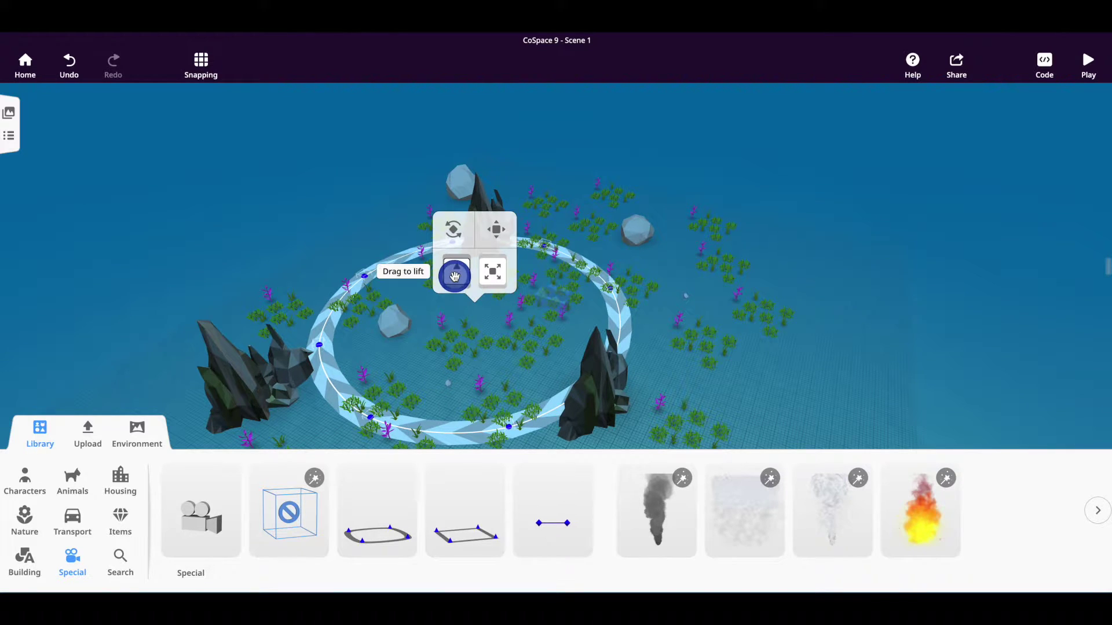
{"action": "left_click_drag", "start_coordinate": [457, 275], "coordinate": [461, 169]}
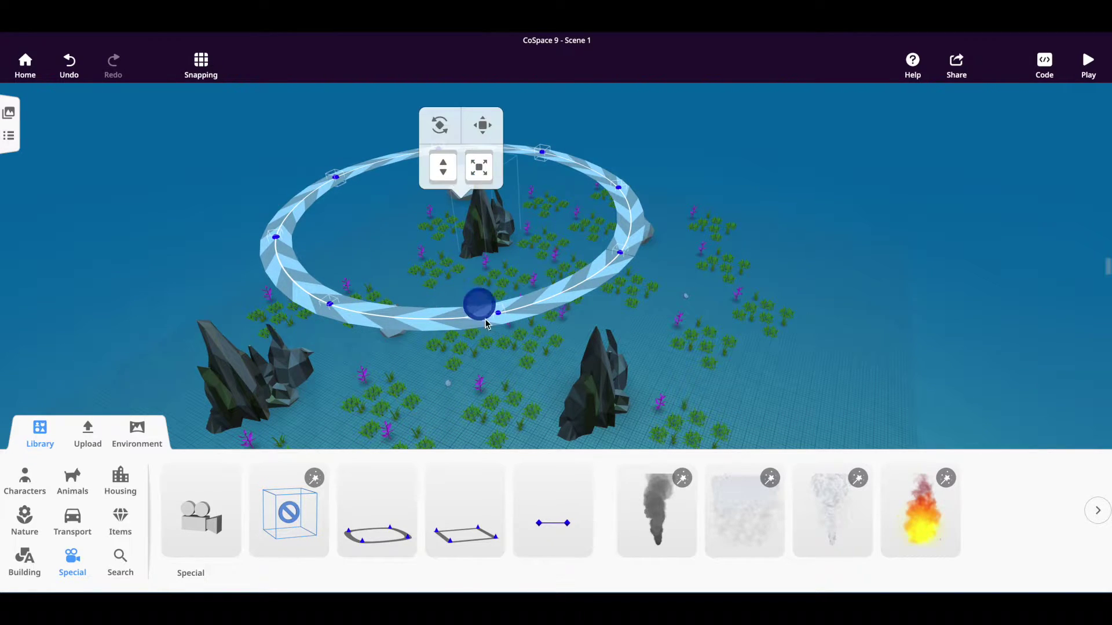
{"action": "left_click_drag", "start_coordinate": [422, 313], "coordinate": [436, 425]}
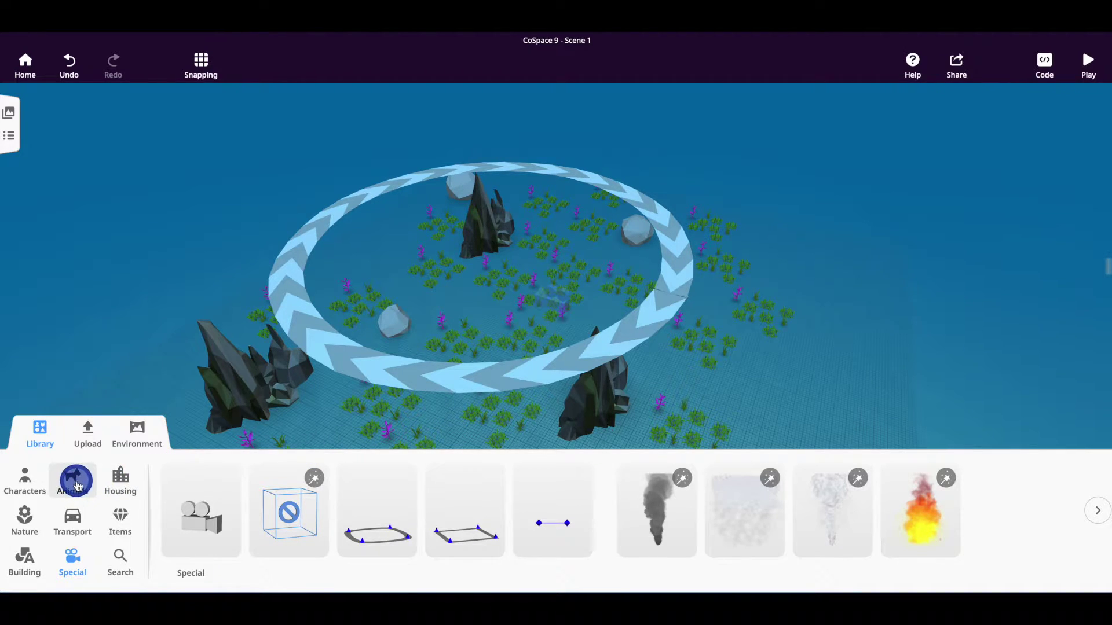
Drag the whale from Animals > Water onto the seabed just outside the ring
{"action": "left_click", "coordinate": [76, 485]}
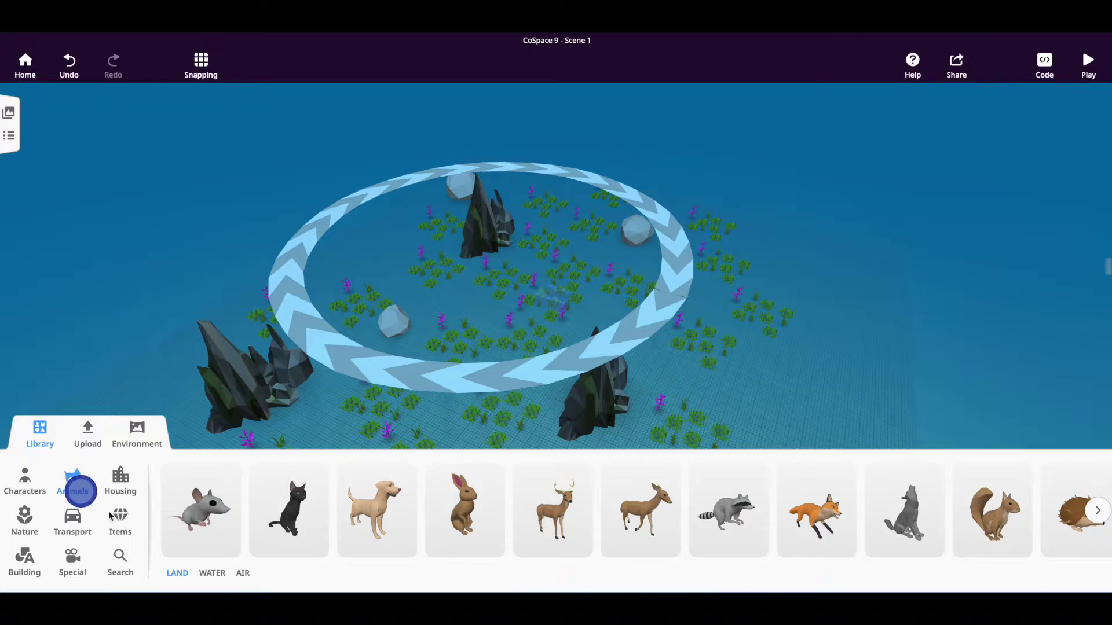
{"action": "left_click", "coordinate": [212, 575]}
{"action": "left_click", "coordinate": [217, 576]}
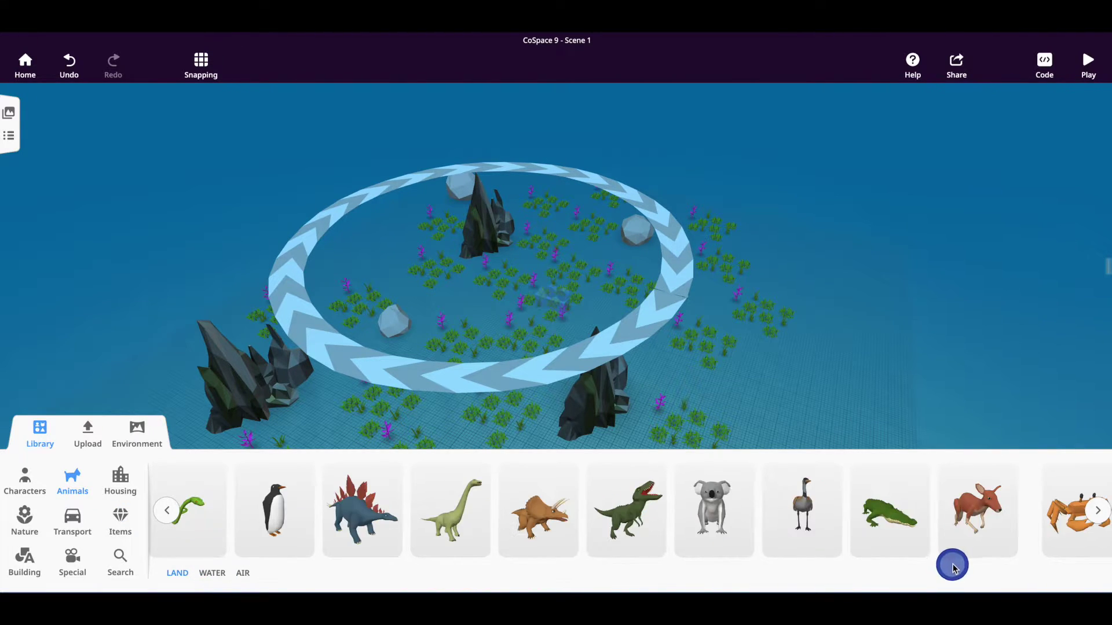
{"action": "left_click", "coordinate": [1097, 510]}
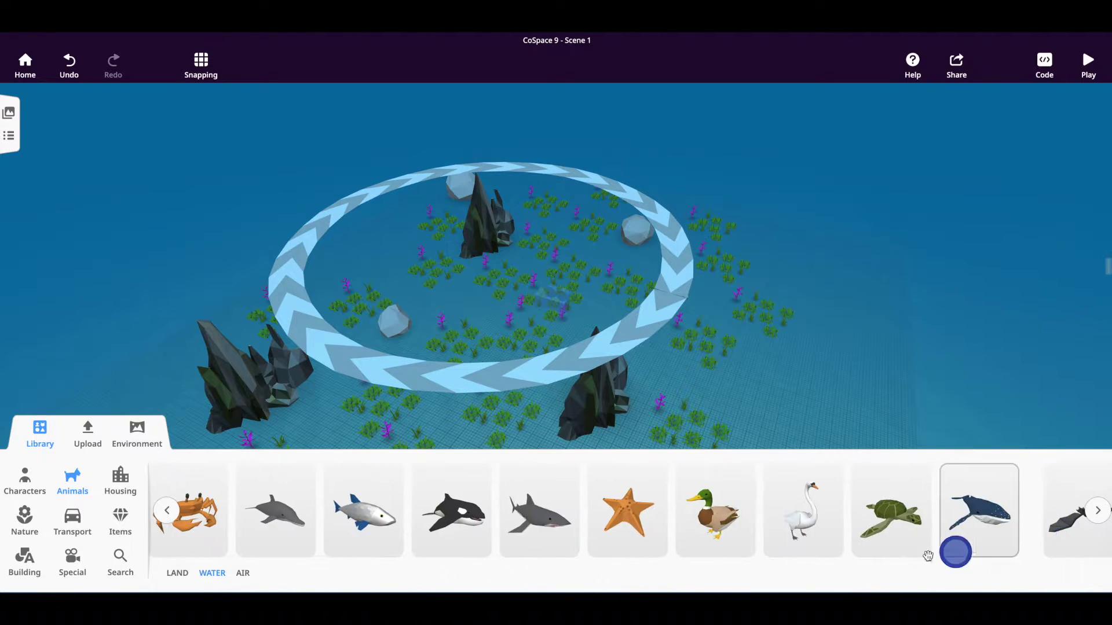
{"action": "left_click_drag", "start_coordinate": [546, 531], "coordinate": [725, 393]}
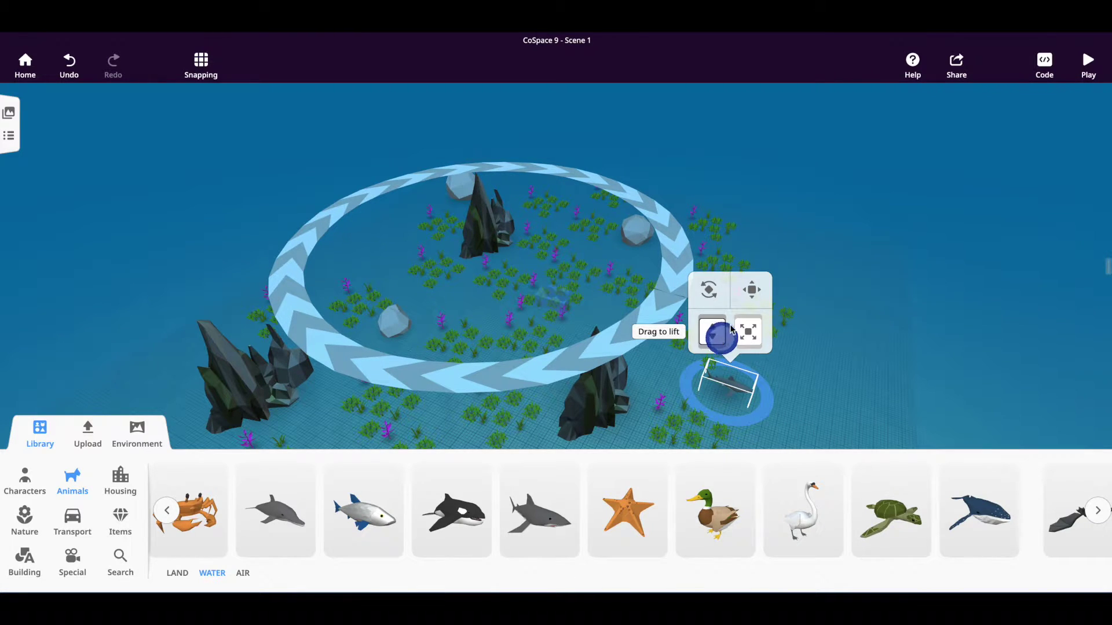
Turn the whale around one axis and tilt it around another using rotation rings
{"action": "left_click", "coordinate": [712, 294]}
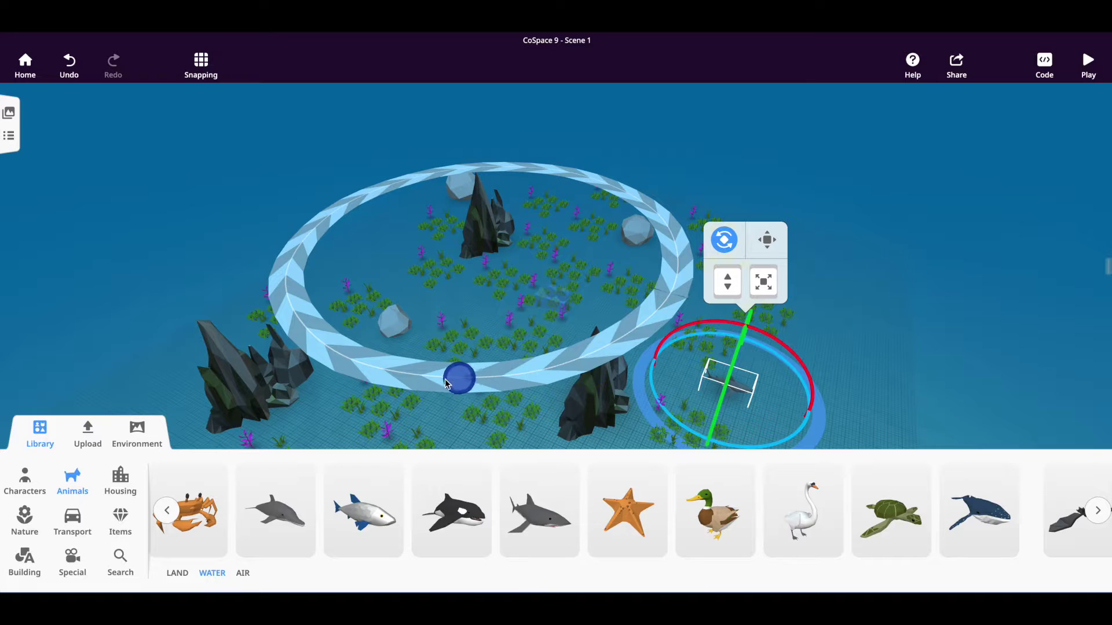
{"action": "mouse_move", "coordinate": [655, 422]}
{"action": "left_mouse_down"}
{"action": "mouse_move", "coordinate": [640, 409]}
{"action": "mouse_move", "coordinate": [650, 390]}
{"action": "mouse_move", "coordinate": [640, 411]}
{"action": "left_mouse_up"}
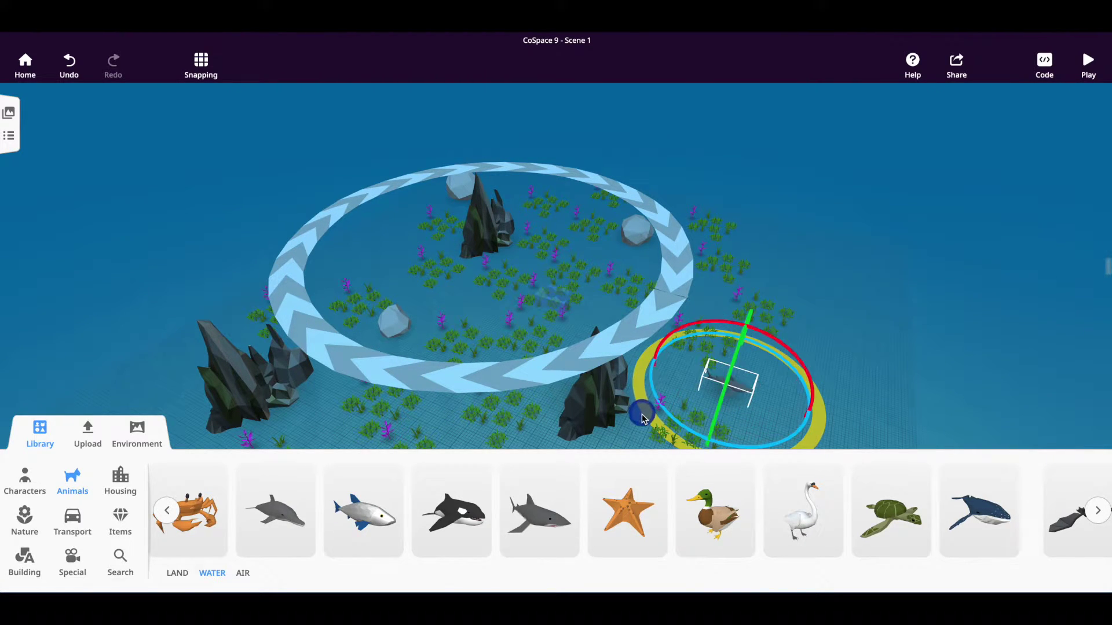
{"action": "left_click", "coordinate": [724, 239]}
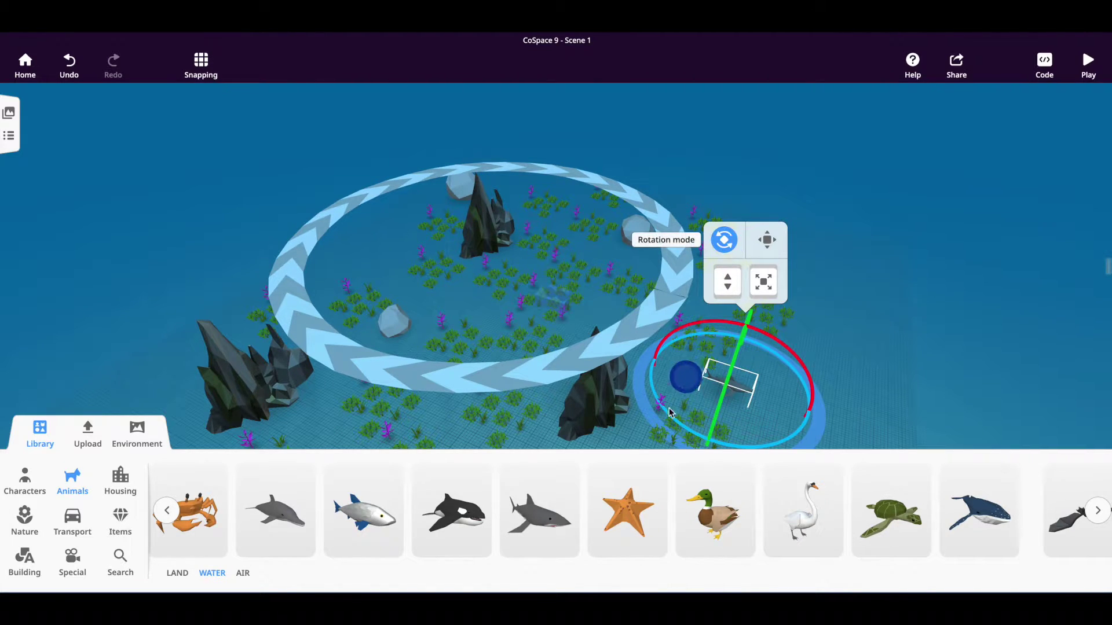
{"action": "left_click_drag", "start_coordinate": [648, 417], "coordinate": [738, 317]}
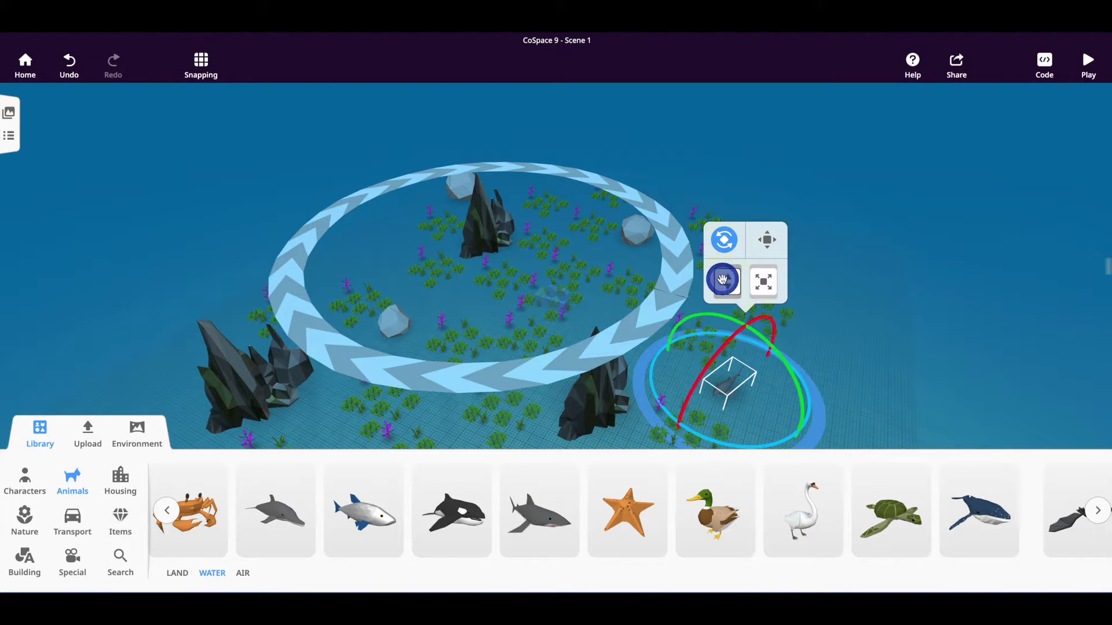